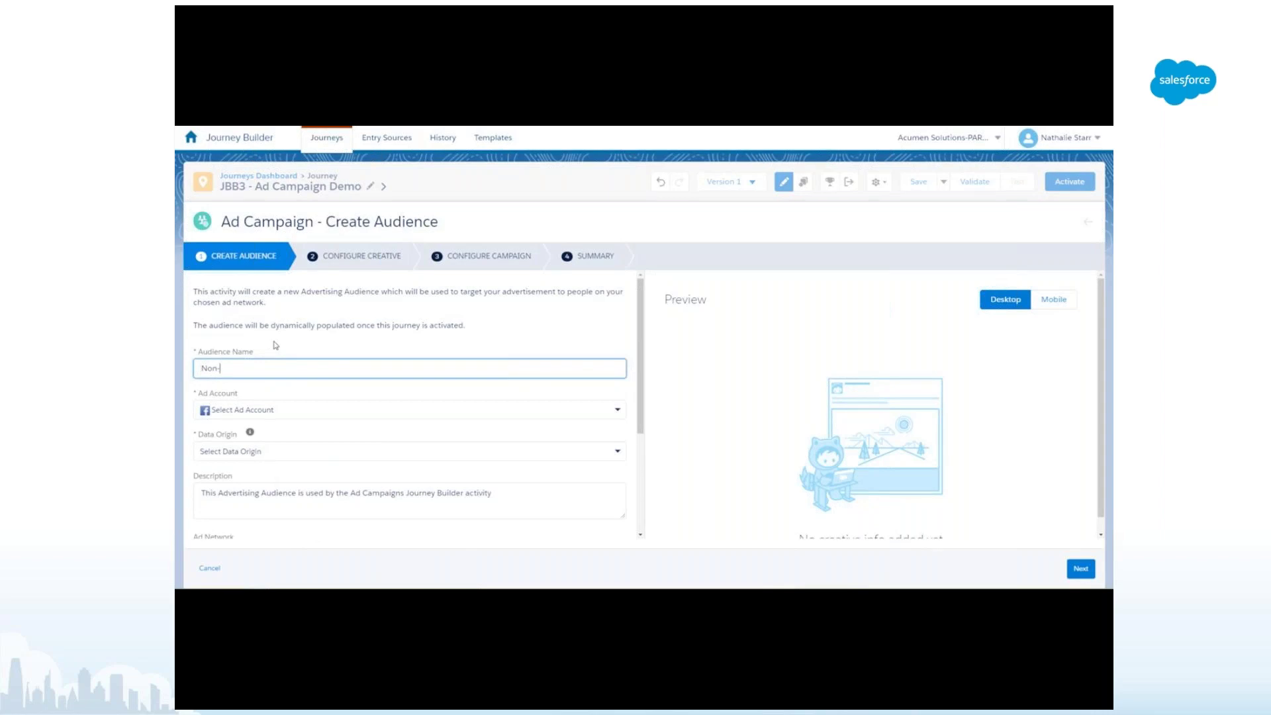
# Name the audience "Non-Openers on Ad Campaign Demo", with ad account SFMCGeeks and data origin "User provided only"
pyautogui.write('on Ad Campaign Demo')
pyautogui.click(272, 410)
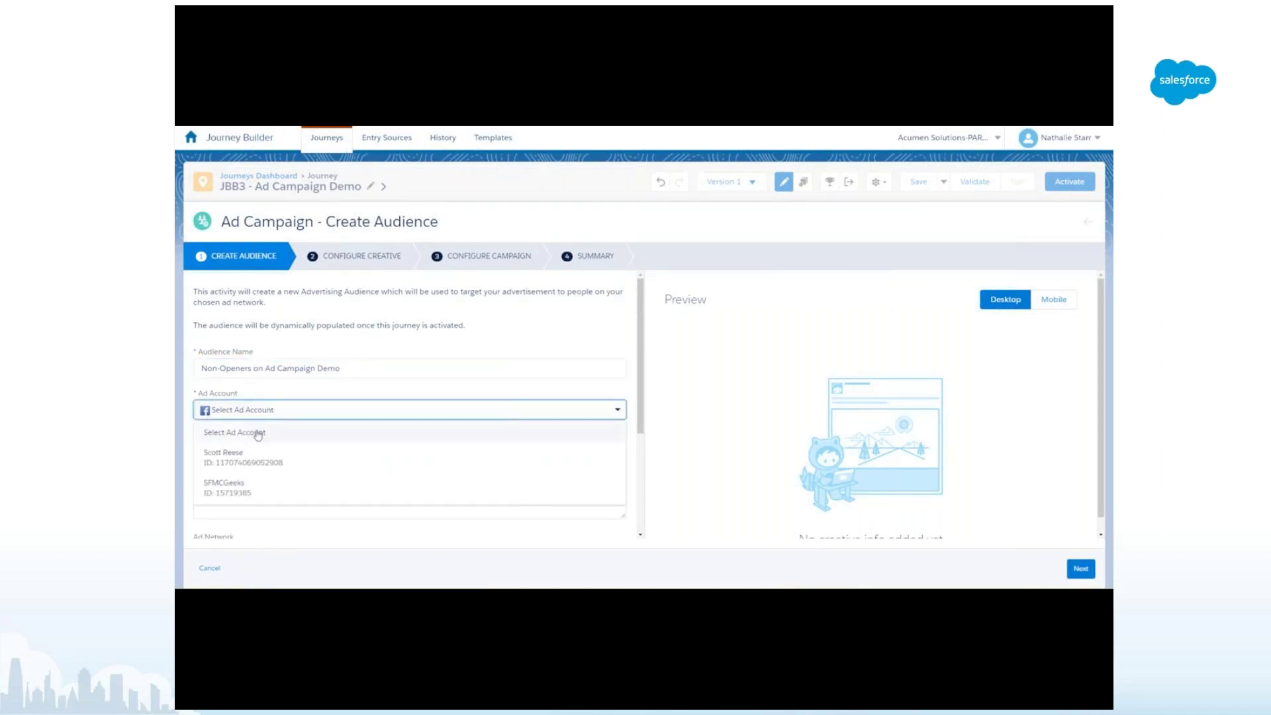
pyautogui.click(255, 482)
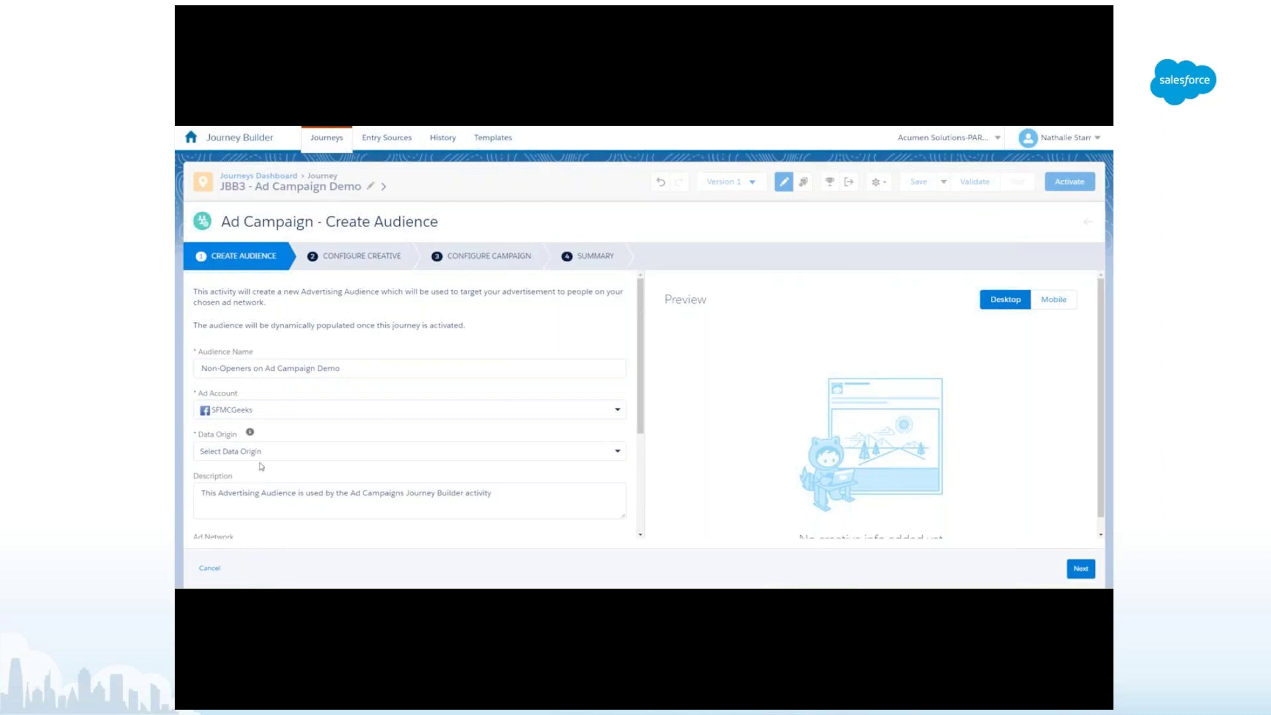
pyautogui.click(272, 456)
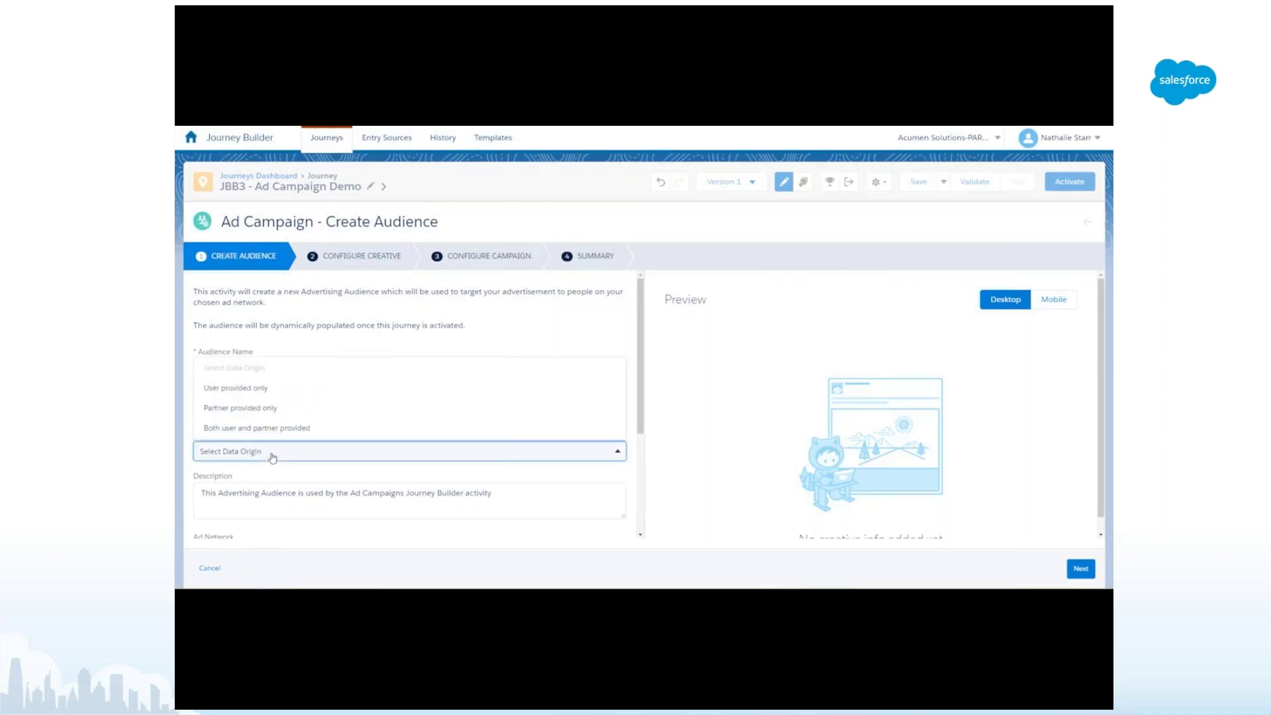
pyautogui.click(259, 390)
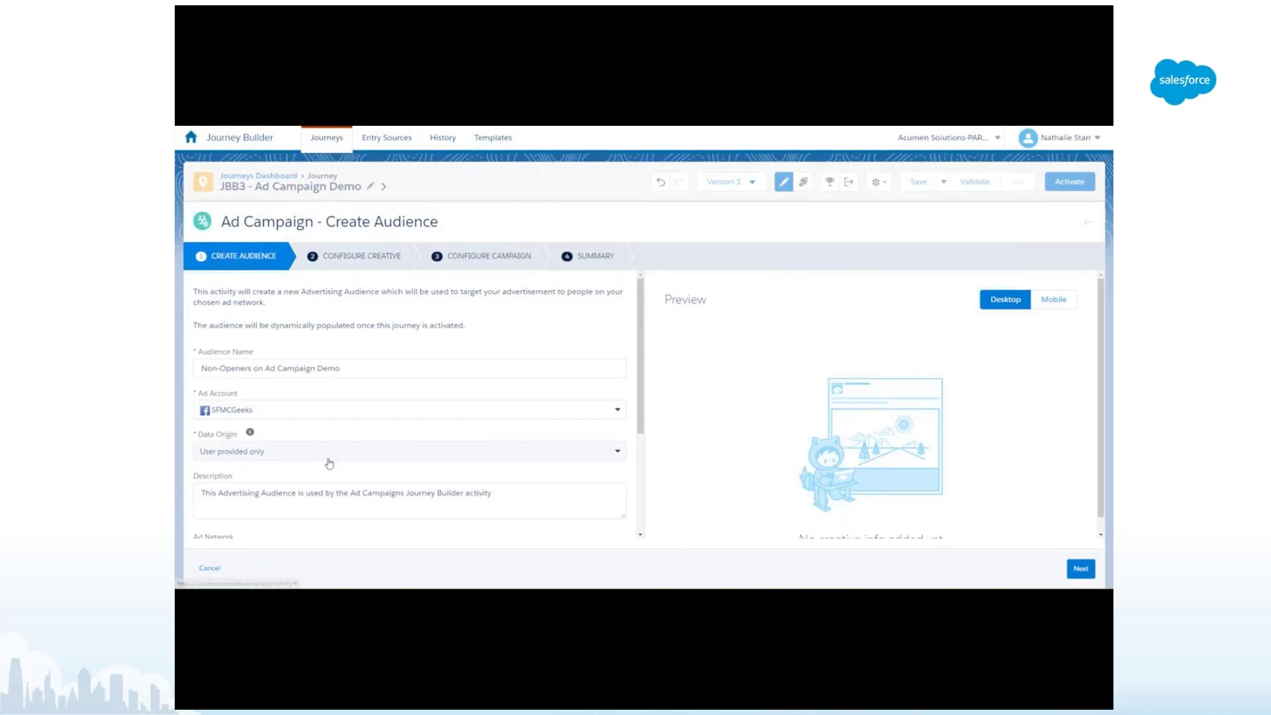
# Choose to retain the audience's contacts for a set number of days and continue to the creative configuration
pyautogui.scroll(-2, 328, 460)
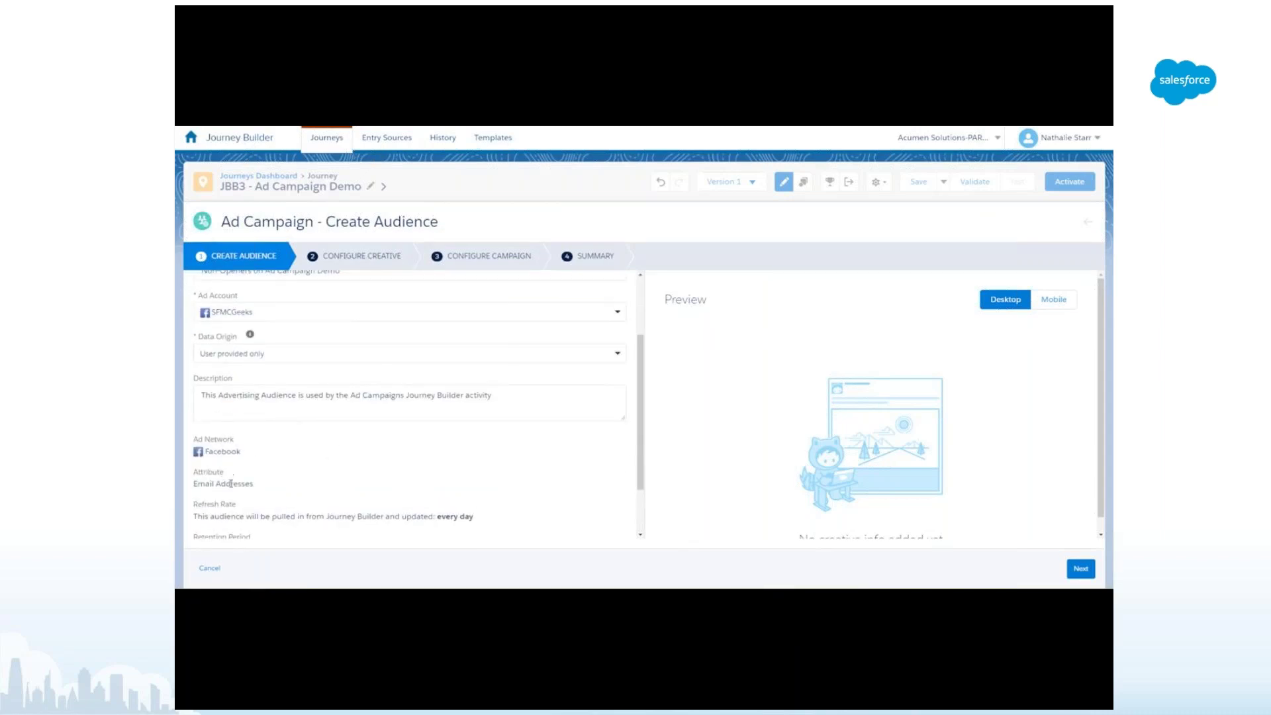
pyautogui.scroll(-1, 231, 484)
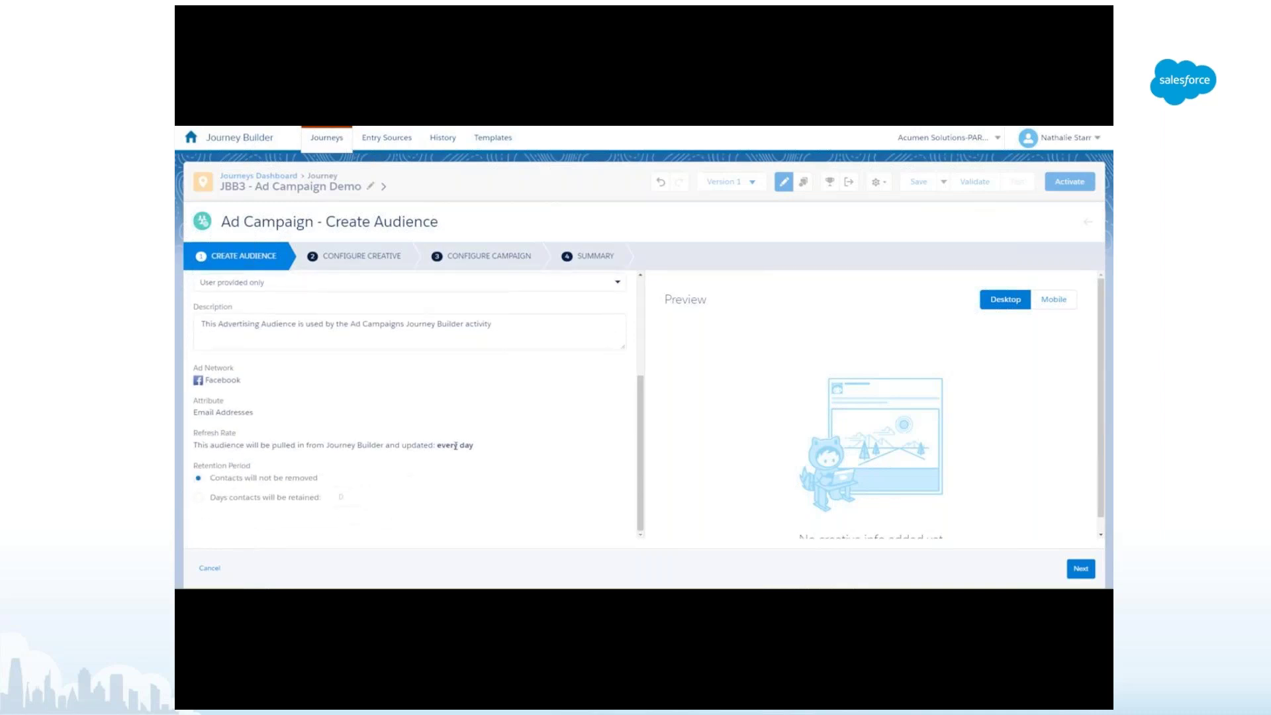
pyautogui.click(198, 497)
pyautogui.click(346, 497)
pyautogui.click(1080, 568)
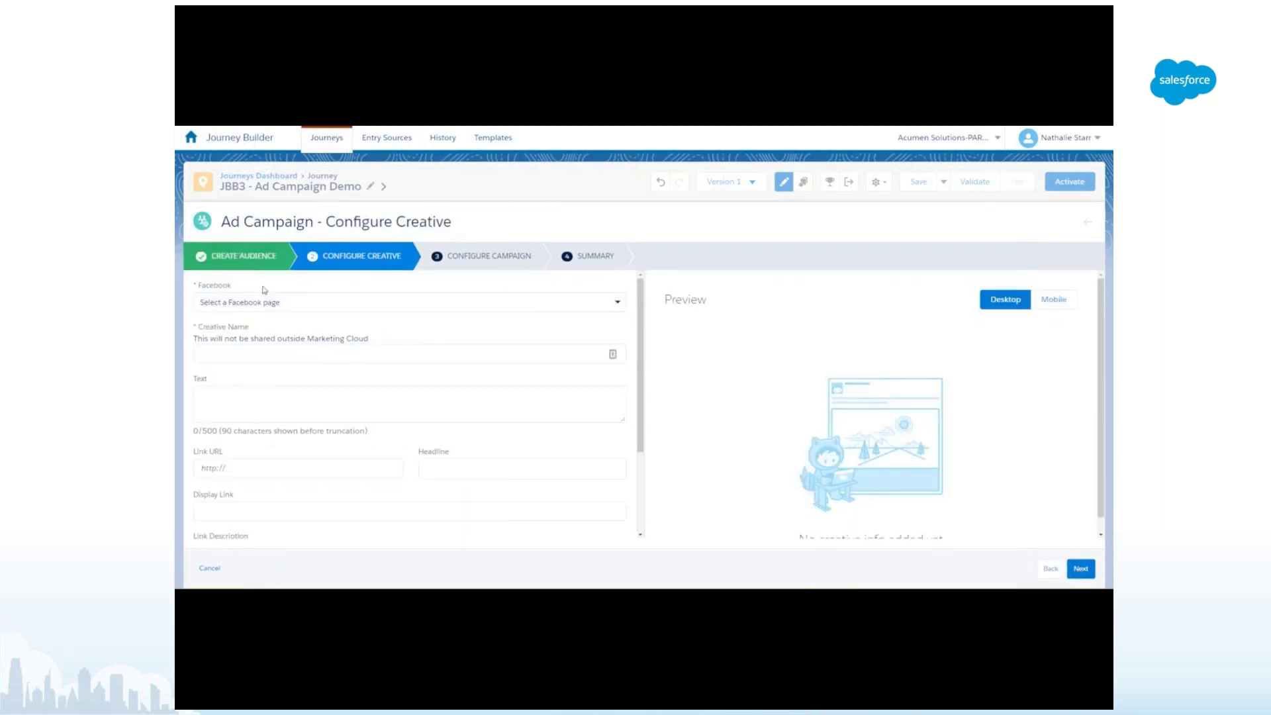
# Select the SFMCGeeks Facebook page and name the creative "Journey Builder Learn More"
pyautogui.click(258, 301)
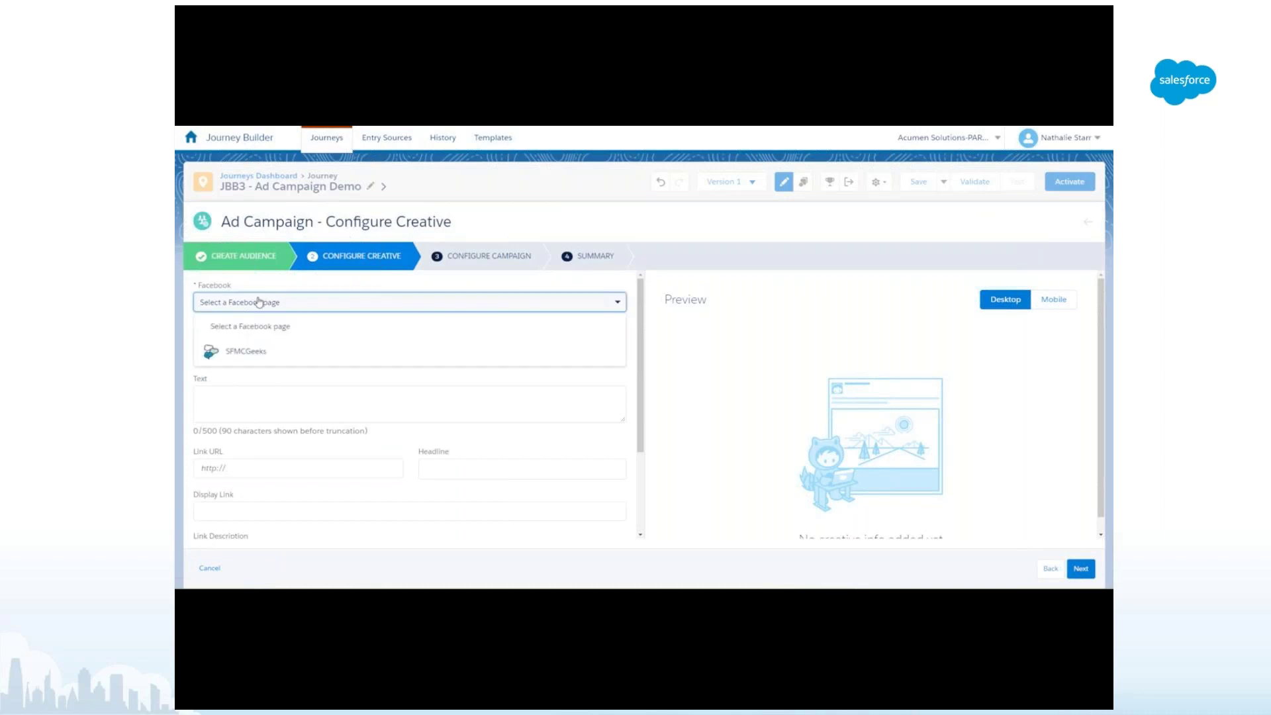
pyautogui.click(247, 356)
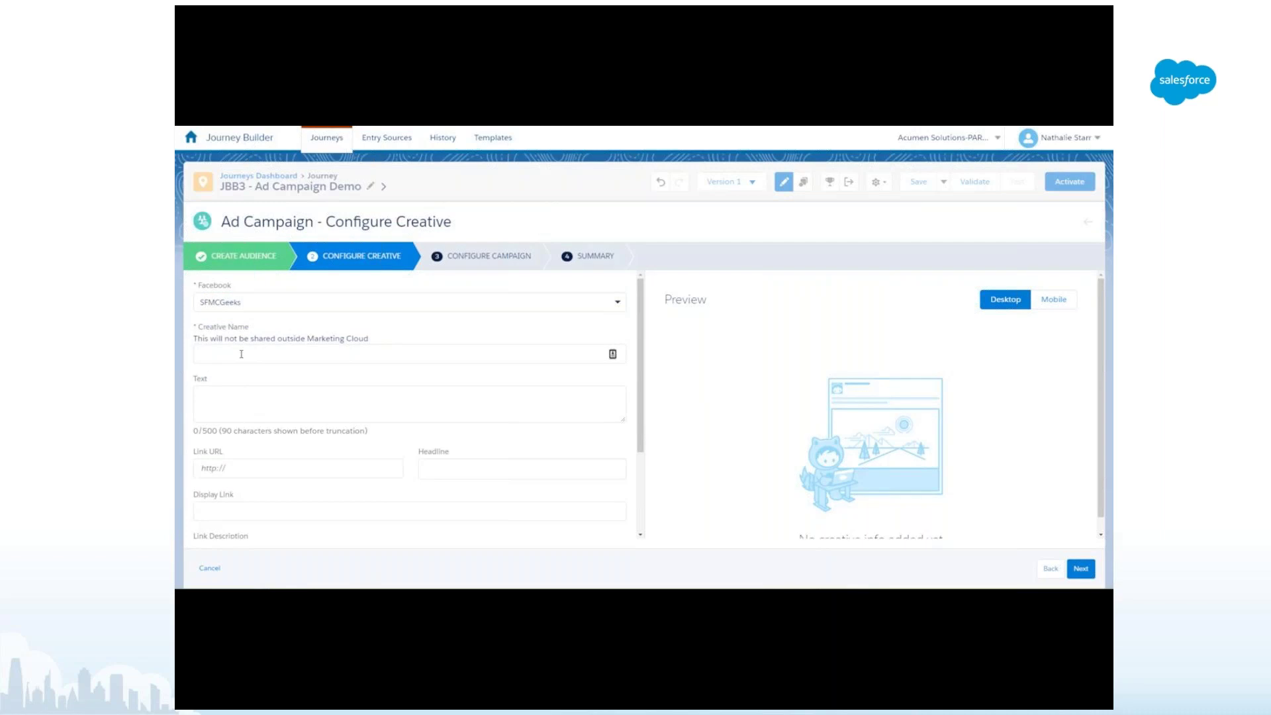
pyautogui.click(241, 354)
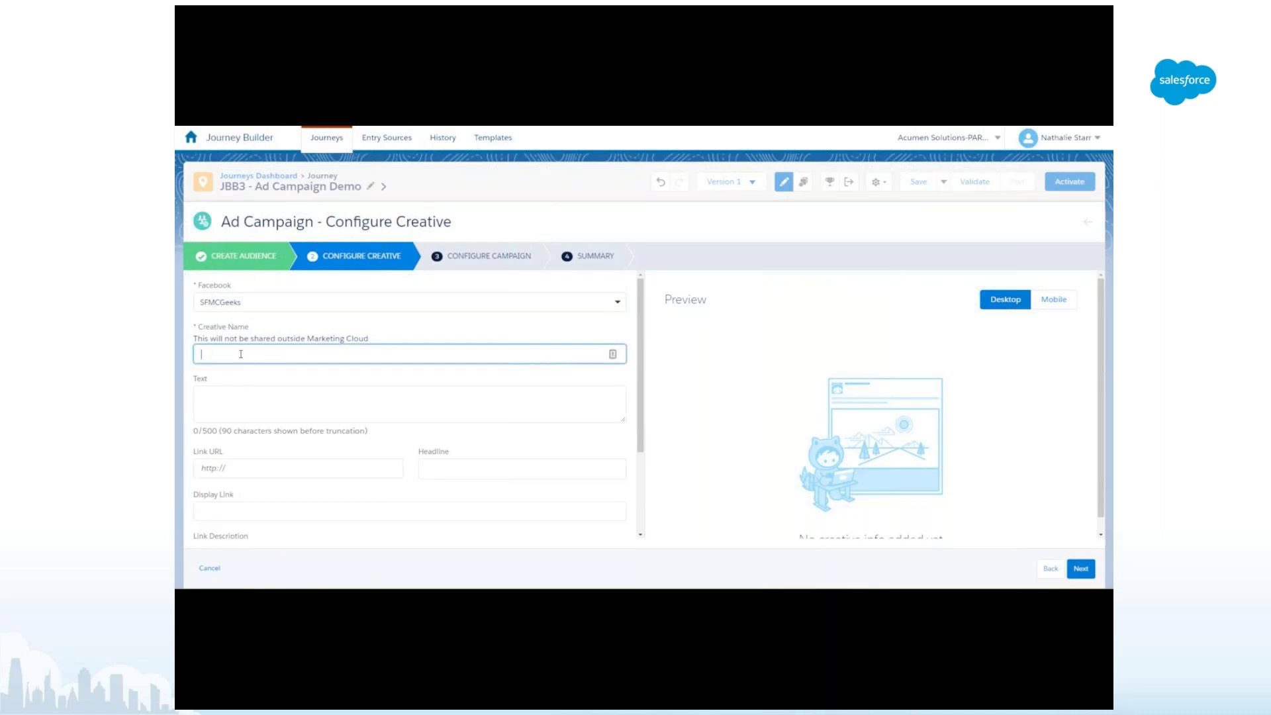
pyautogui.write('Journey Builder Learn More')
pyautogui.press('Tab')
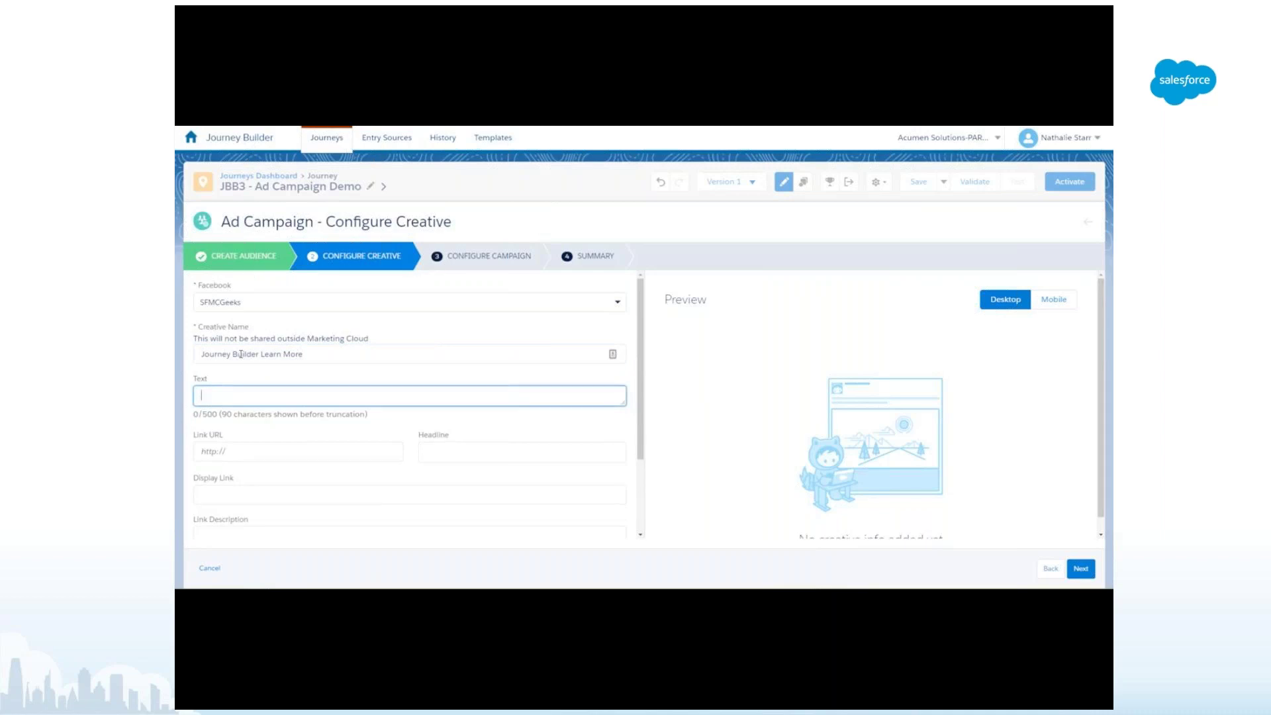
pyautogui.write('Did you know Journey Builder could do that?')
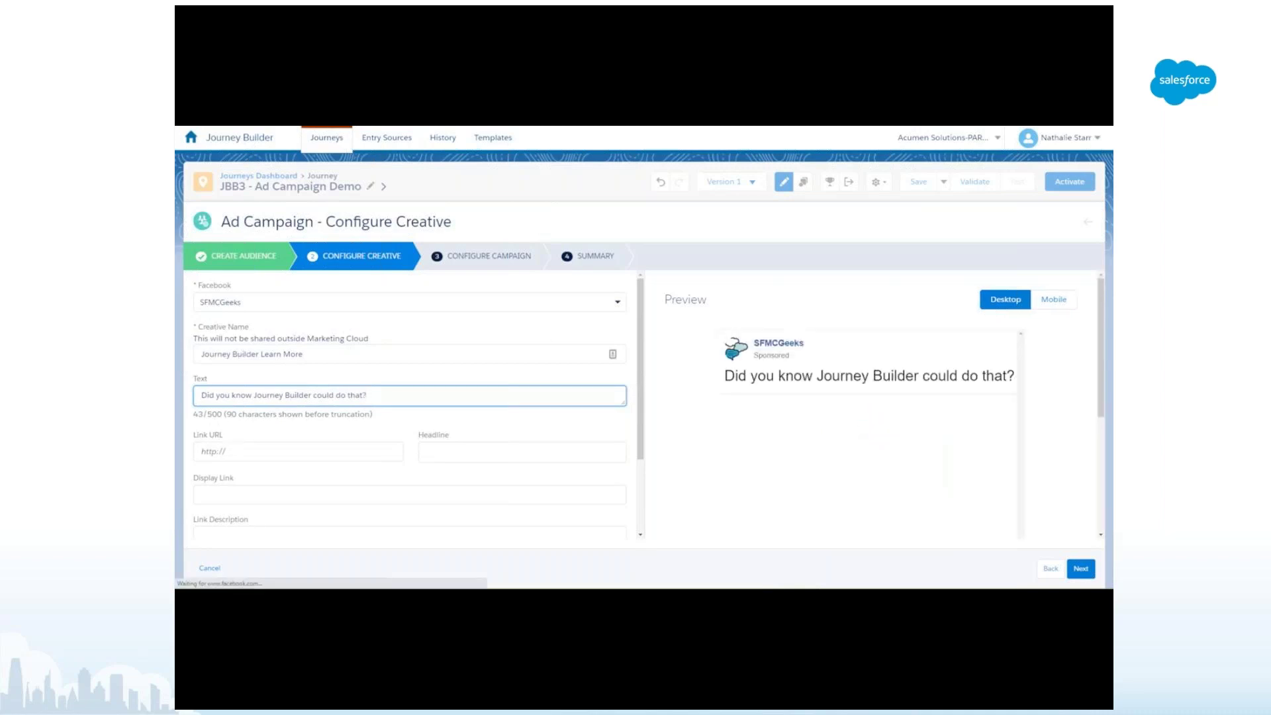
pyautogui.click(262, 449)
pyautogui.write('https://sfmcgeeks.com/journey-builder/')
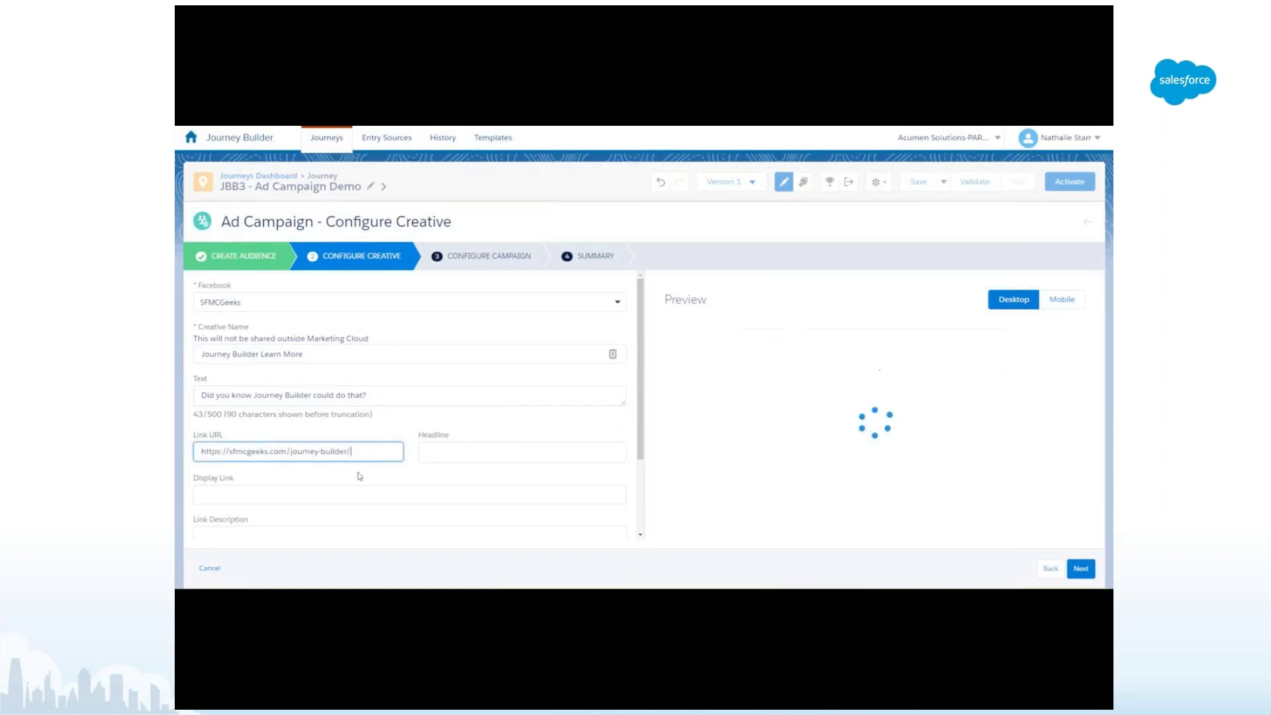
pyautogui.moveTo(291, 451); pyautogui.dragTo(196, 451)
pyautogui.hotkey('ctrl', 'c')
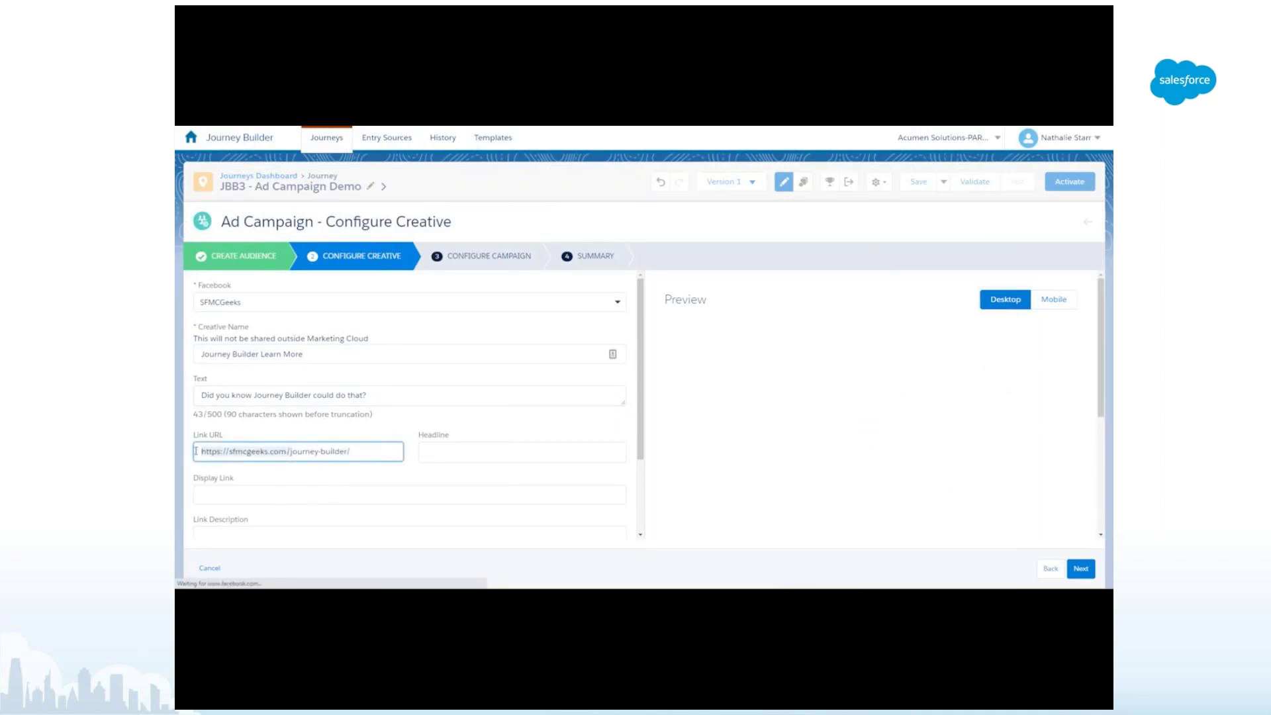
pyautogui.click(252, 493)
pyautogui.hotkey('ctrl', 'v')
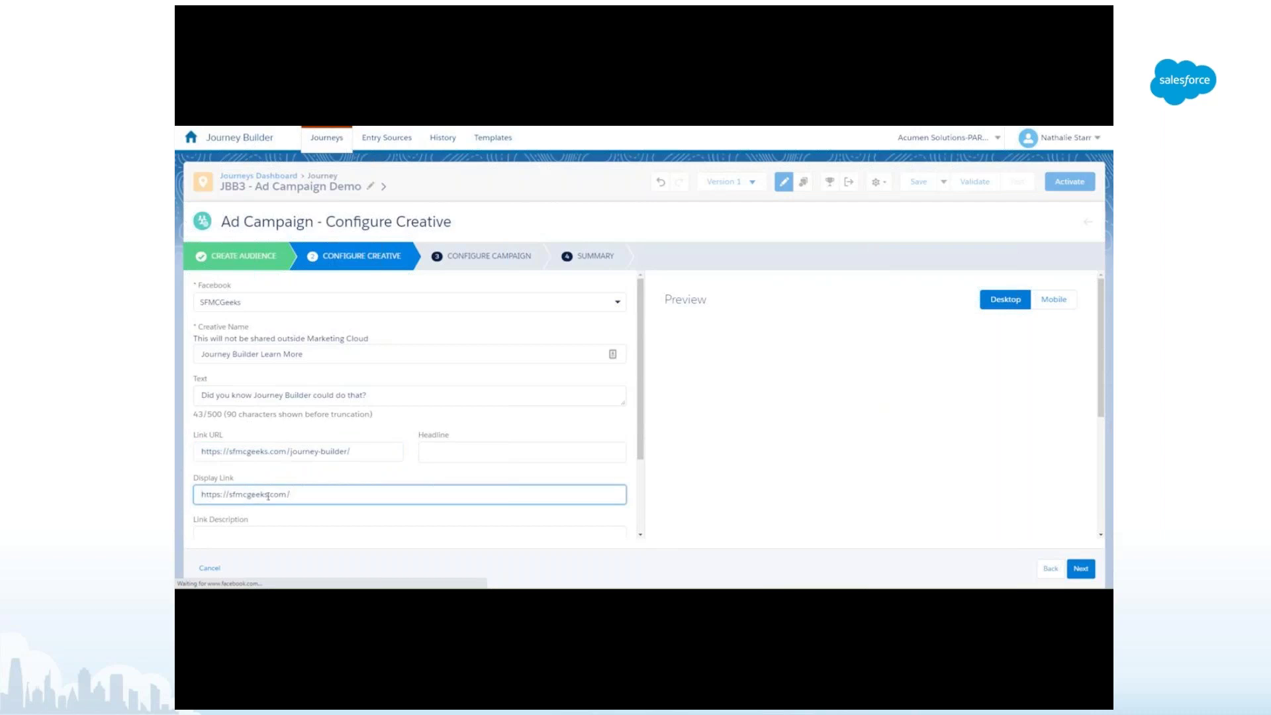
# Enter the link description "Check out our list of all the things Journey Builder can do"
pyautogui.click(456, 450)
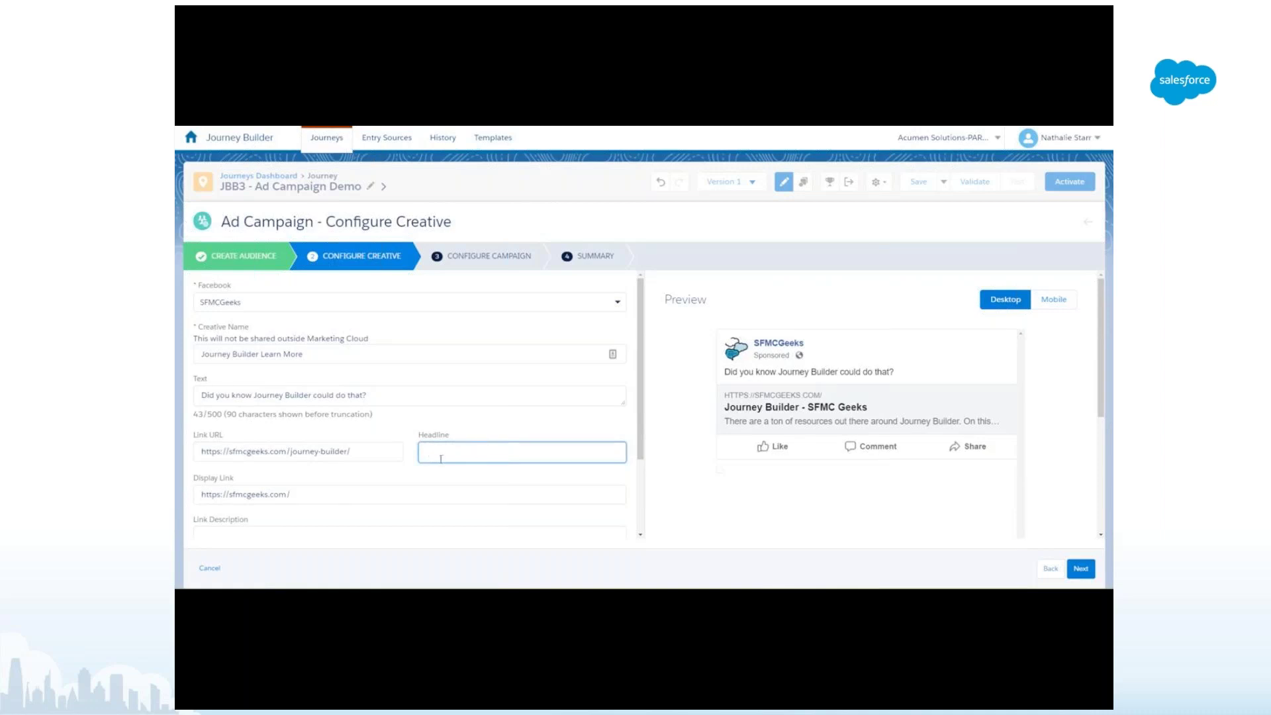
pyautogui.scroll(-2, 441, 459)
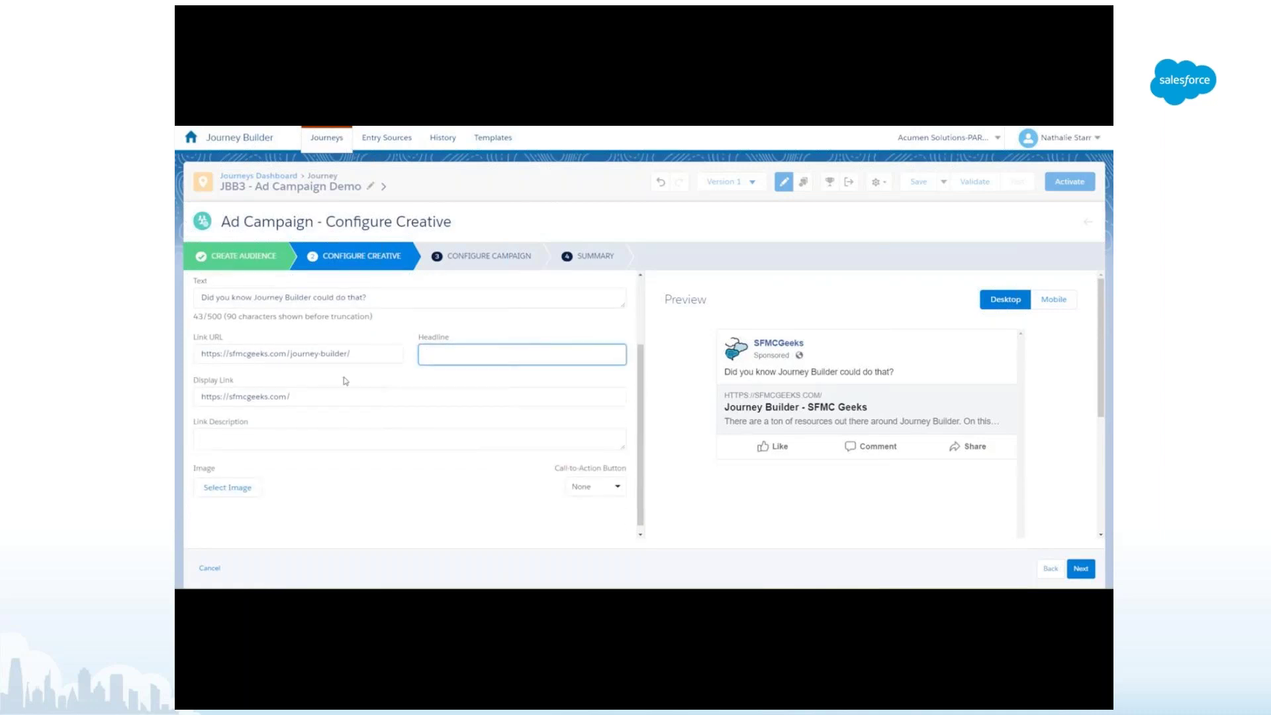
pyautogui.click(237, 433)
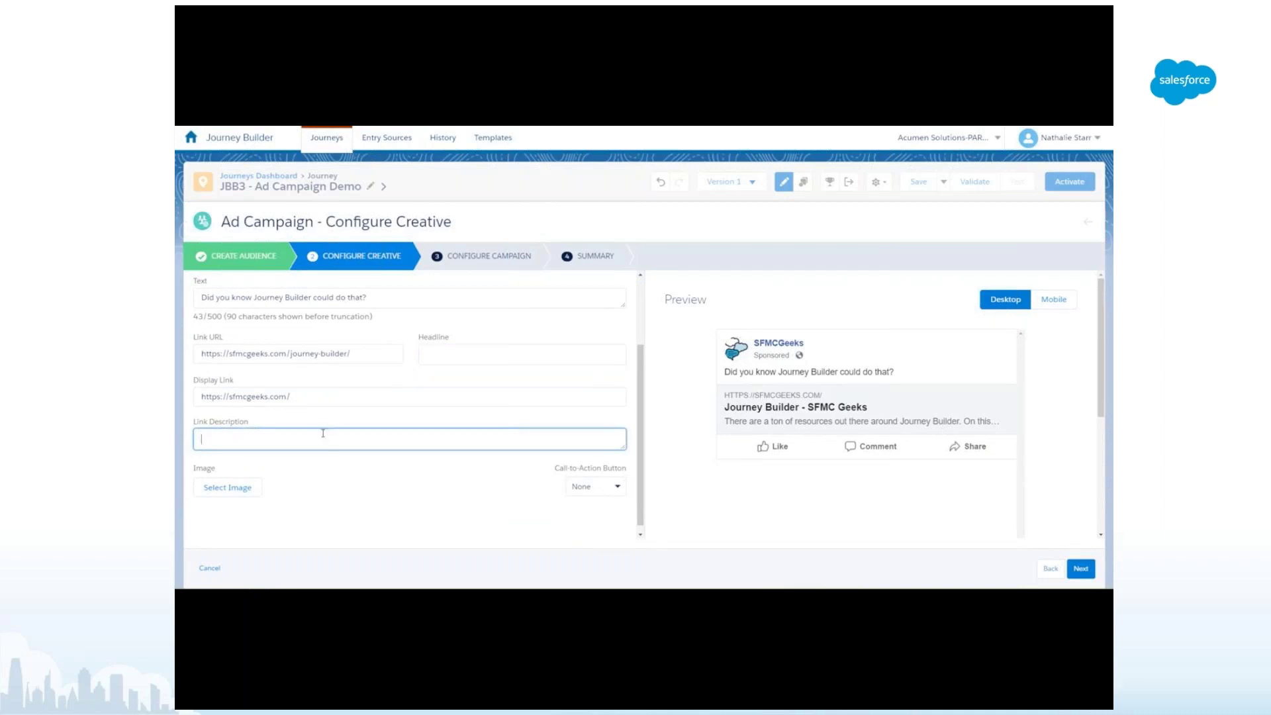
pyautogui.write('Chek')
pyautogui.write(' o')
pyautogui.write('ut')
pyautogui.write(' our')
pyautogui.write(' list a')
pyautogui.write('f all the things')
pyautogui.write(' J')
pyautogui.write('ourney Buil')
pyautogui.write('der can do f')
pyautogui.write('or your campaiog')
pyautogui.press('BackSpace')
pyautogui.press('BackSpace')
pyautogui.write('gn')
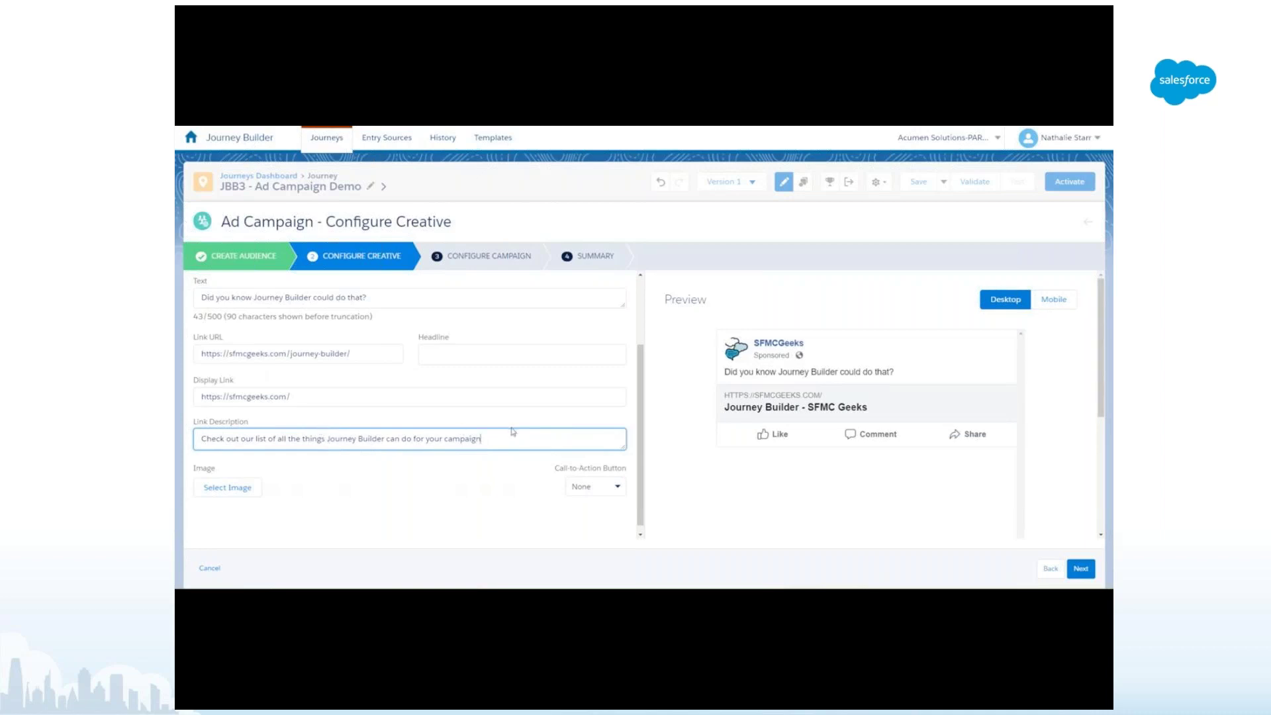
pyautogui.moveTo(493, 440); pyautogui.dragTo(412, 441)
pyautogui.press('BackSpace')
# Set the call-to-action button to Learn More and continue to the campaign configuration
pyautogui.click(595, 490)
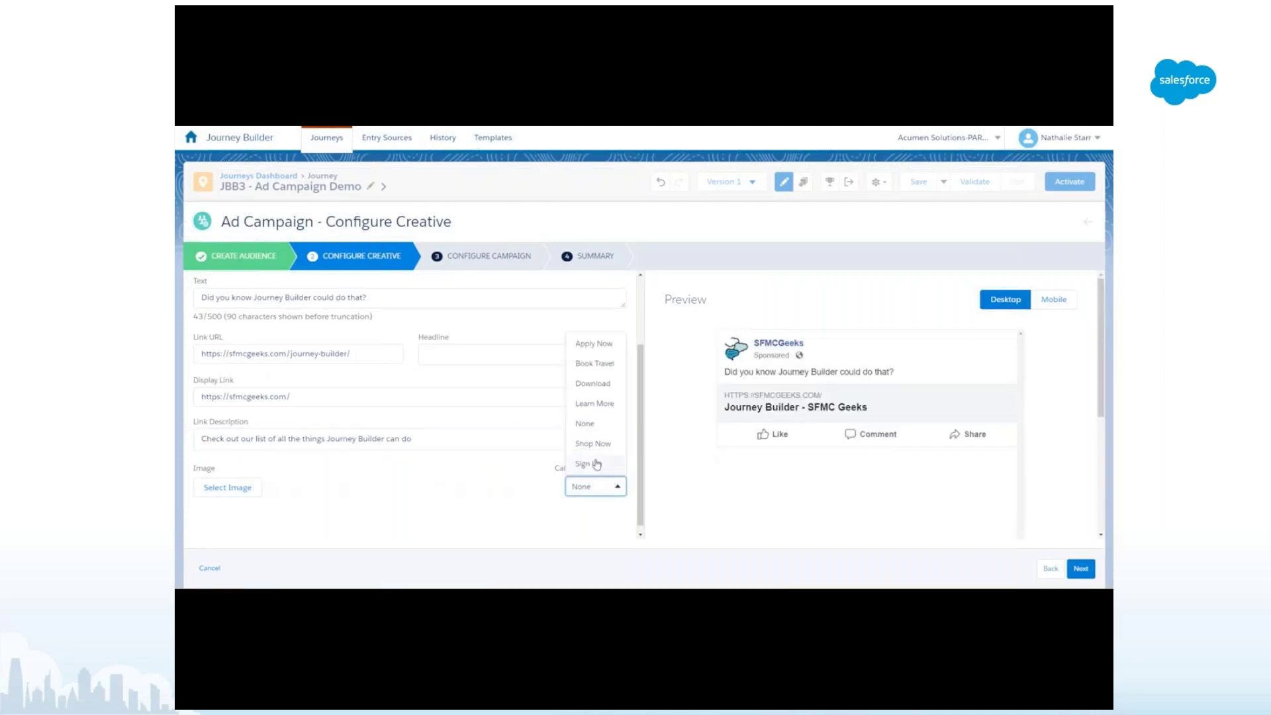
pyautogui.click(586, 403)
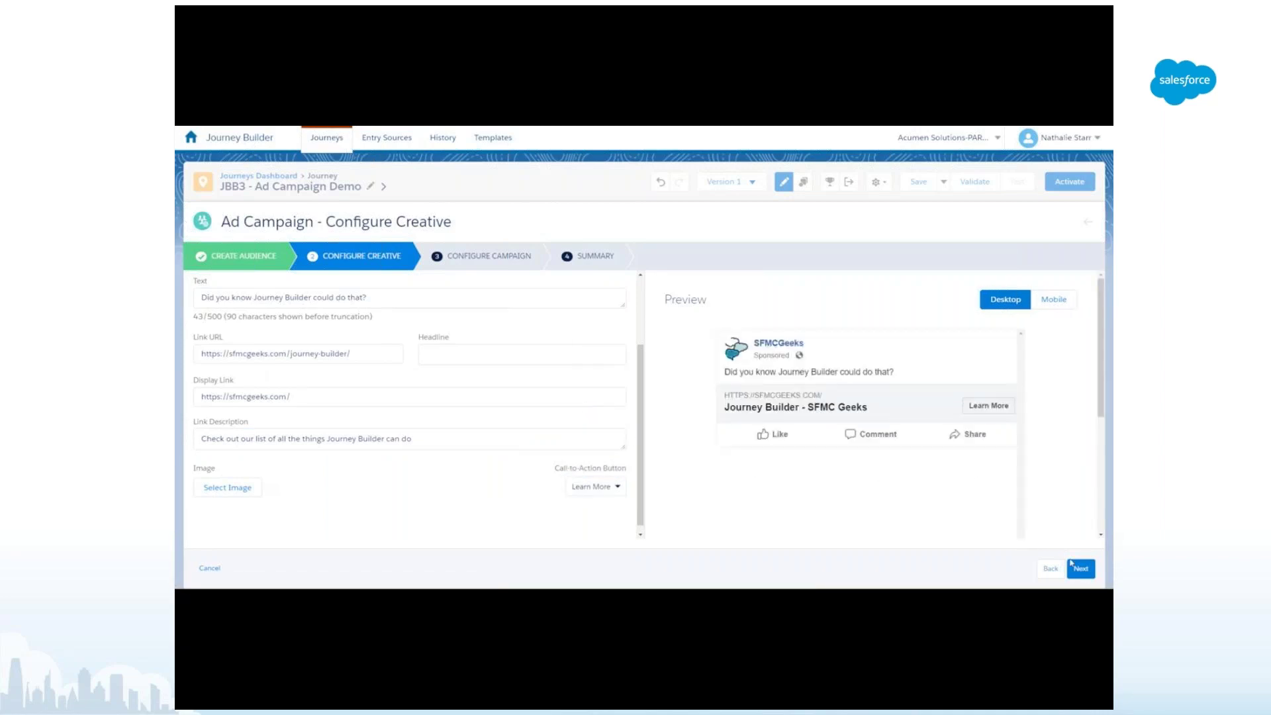
pyautogui.click(1079, 569)
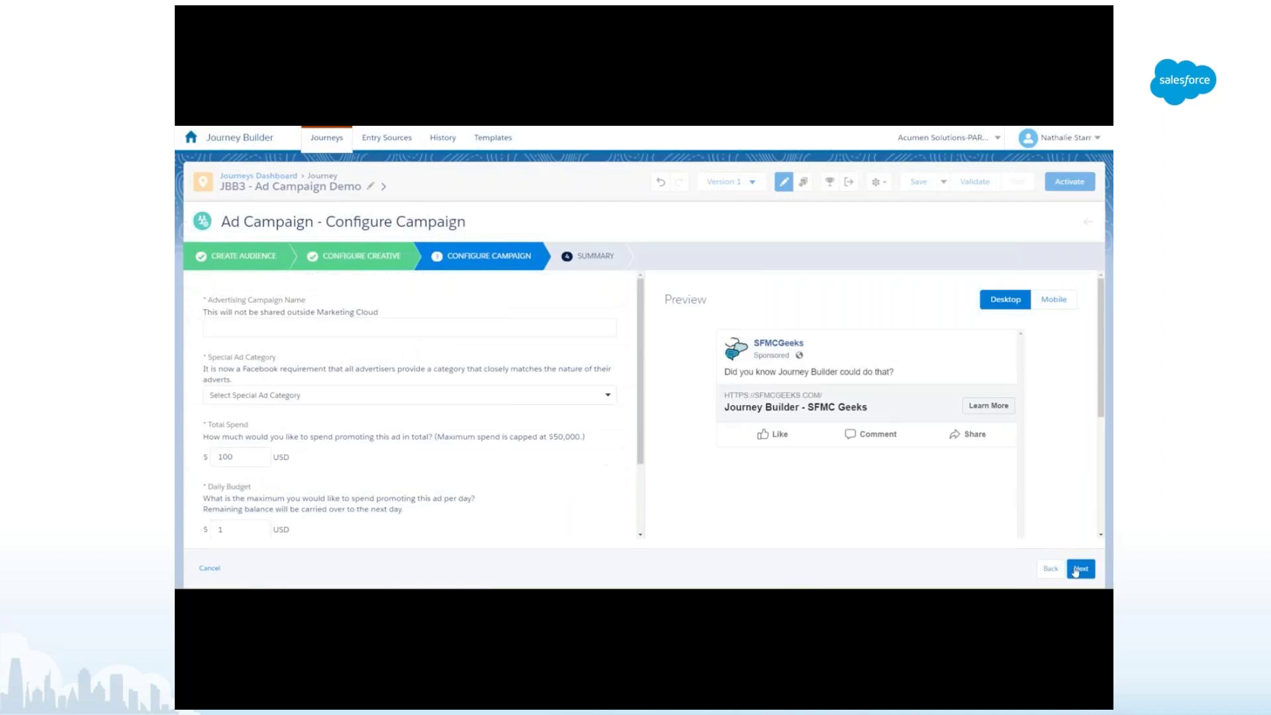
# Name the advertising campaign "JBB SFMCGeeks Ad Campaign Demo" and set its special ad category to Other
pyautogui.click(337, 335)
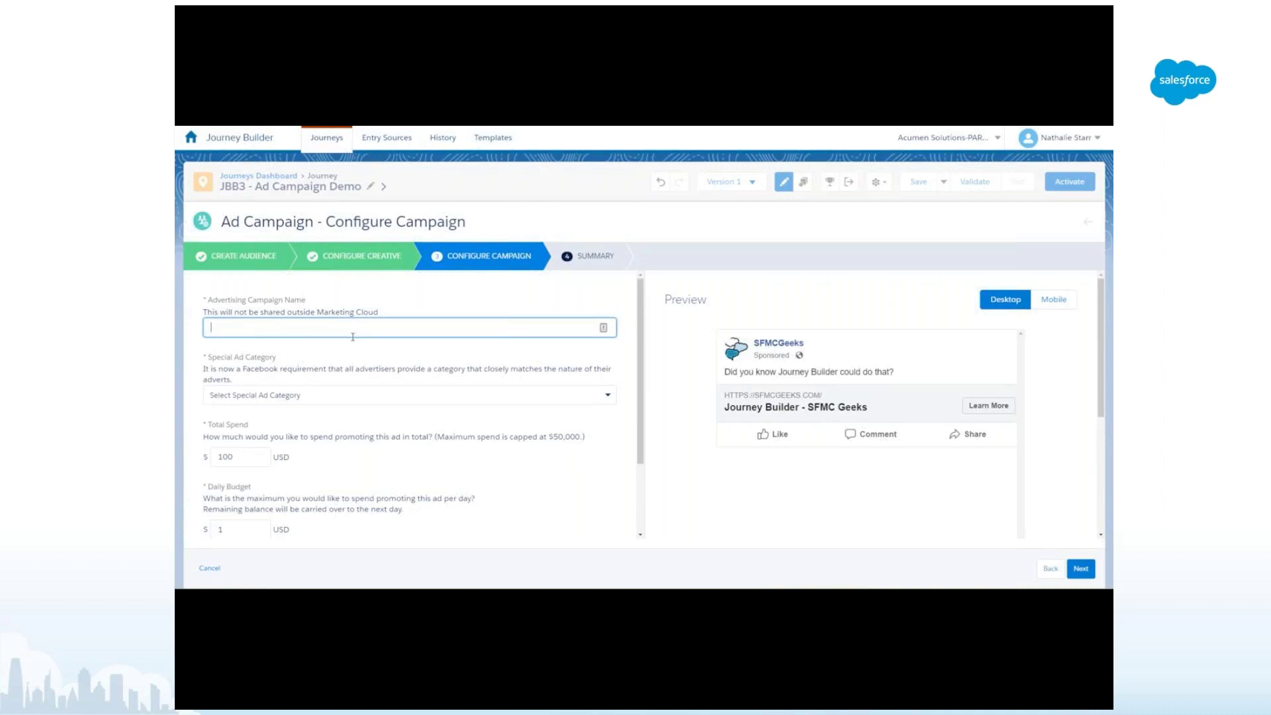
pyautogui.write('JBB SFMCGeeks Ad Campaign Demo')
pyautogui.click(333, 400)
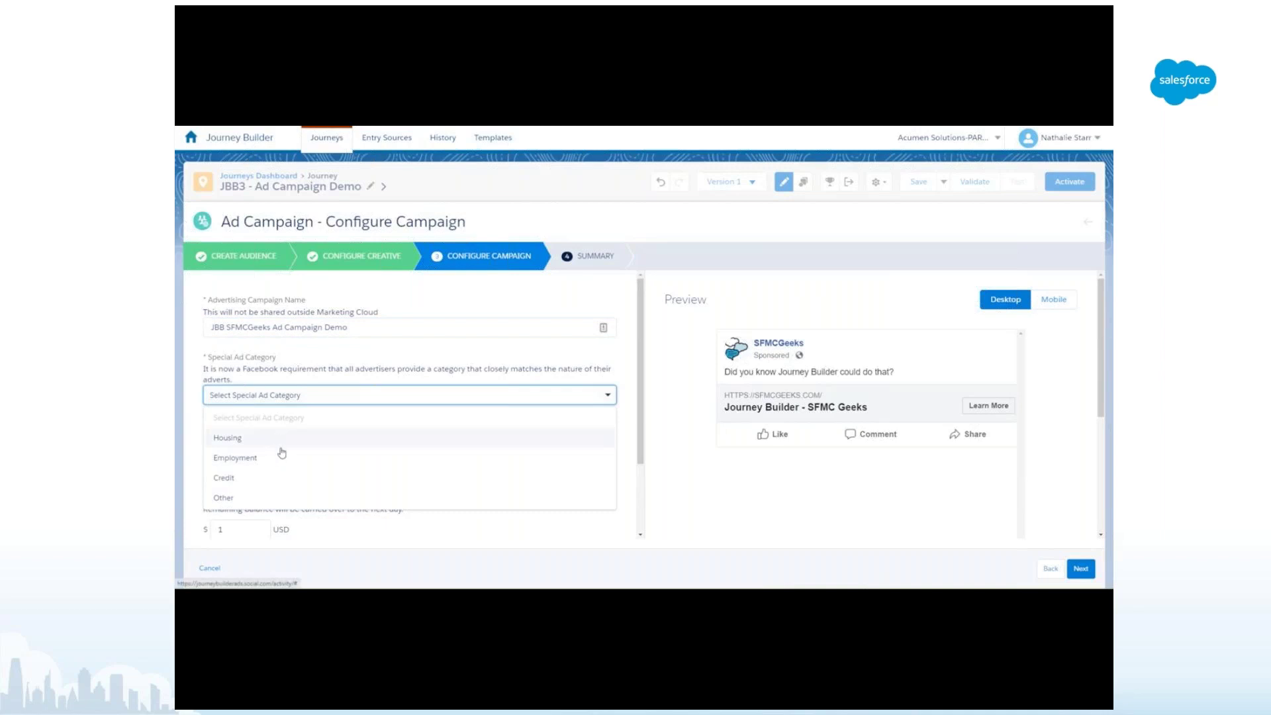
pyautogui.click(217, 502)
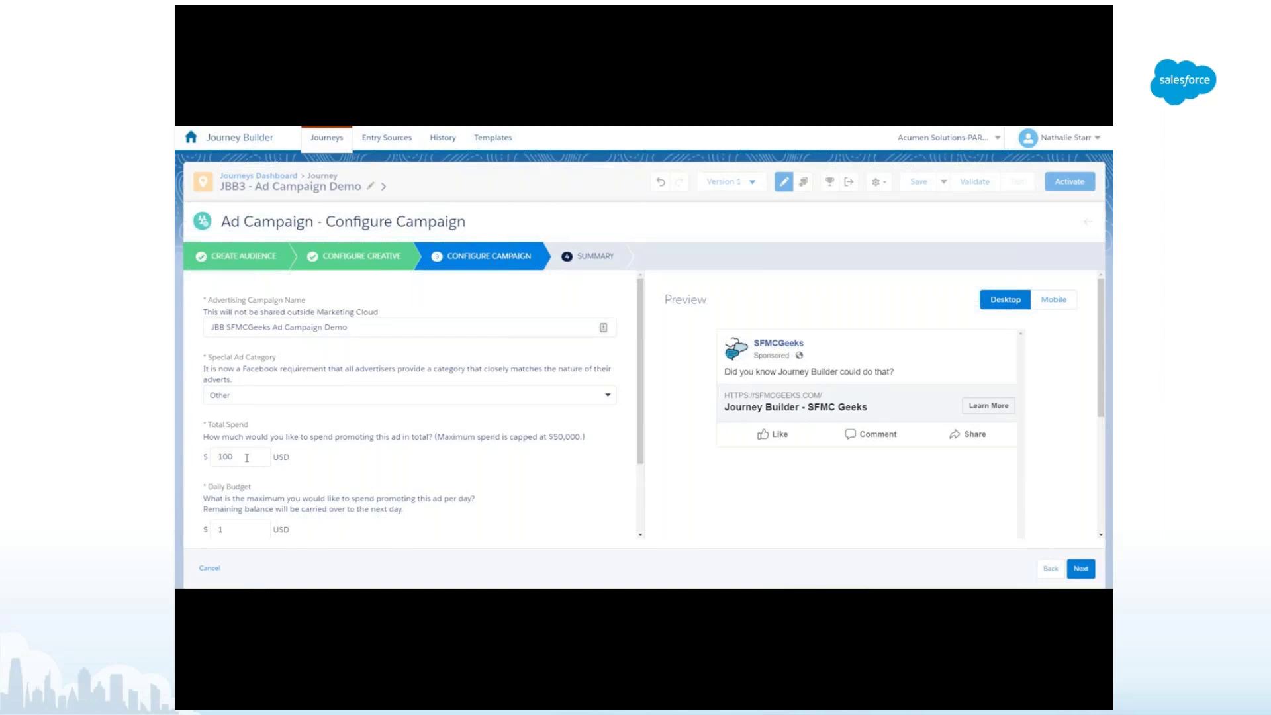
# Continue to the campaign summary with the mobile ad preview and finish the Ad Campaign activity
pyautogui.scroll(-2, 230, 524)
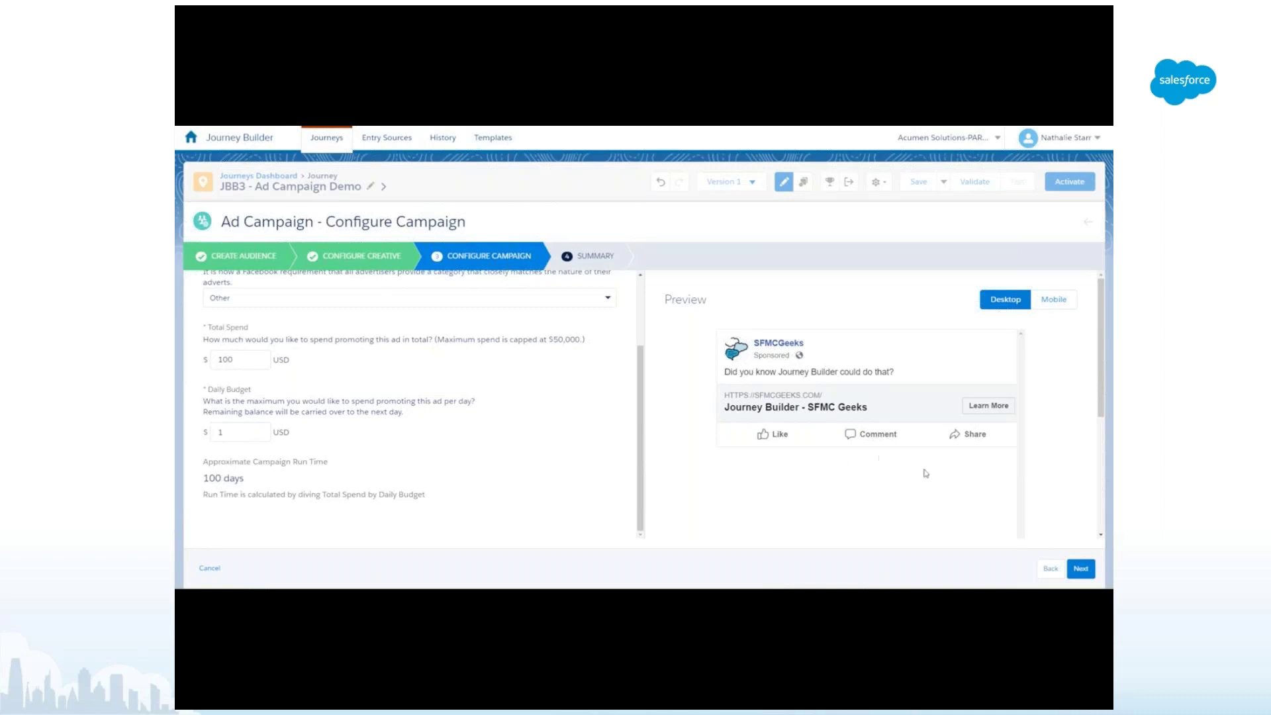
pyautogui.click(1080, 571)
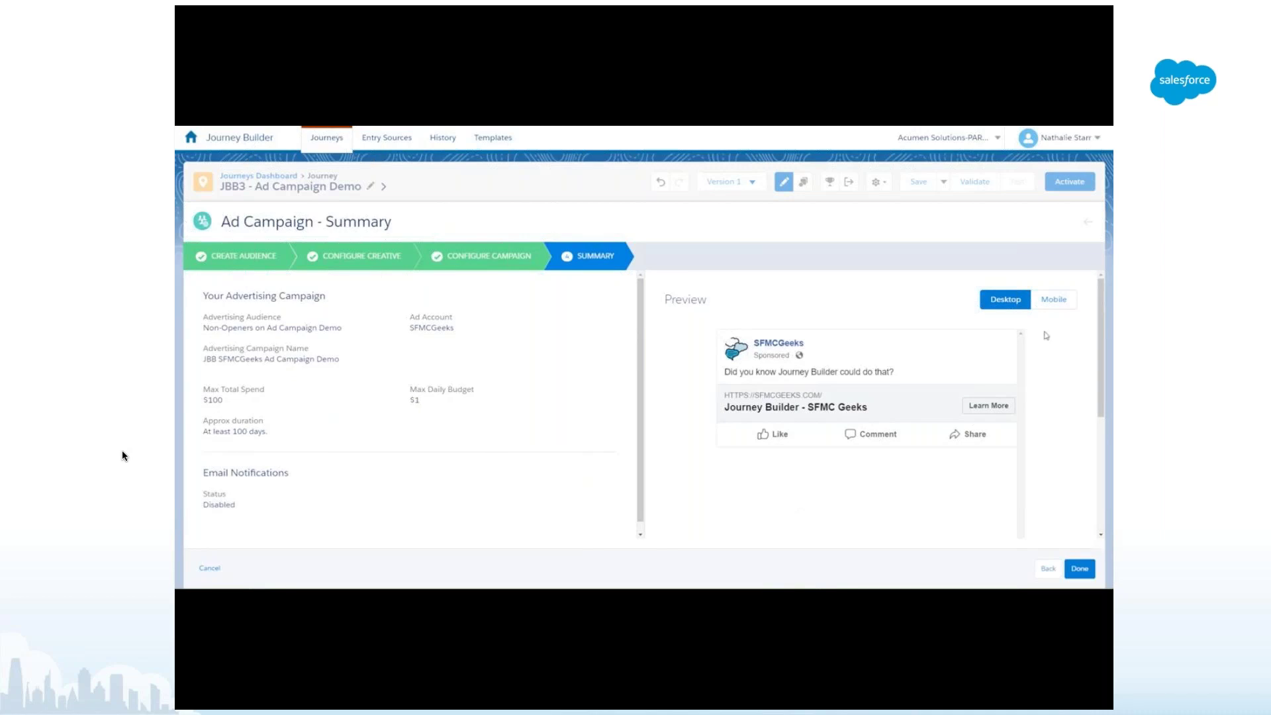
pyautogui.click(1046, 304)
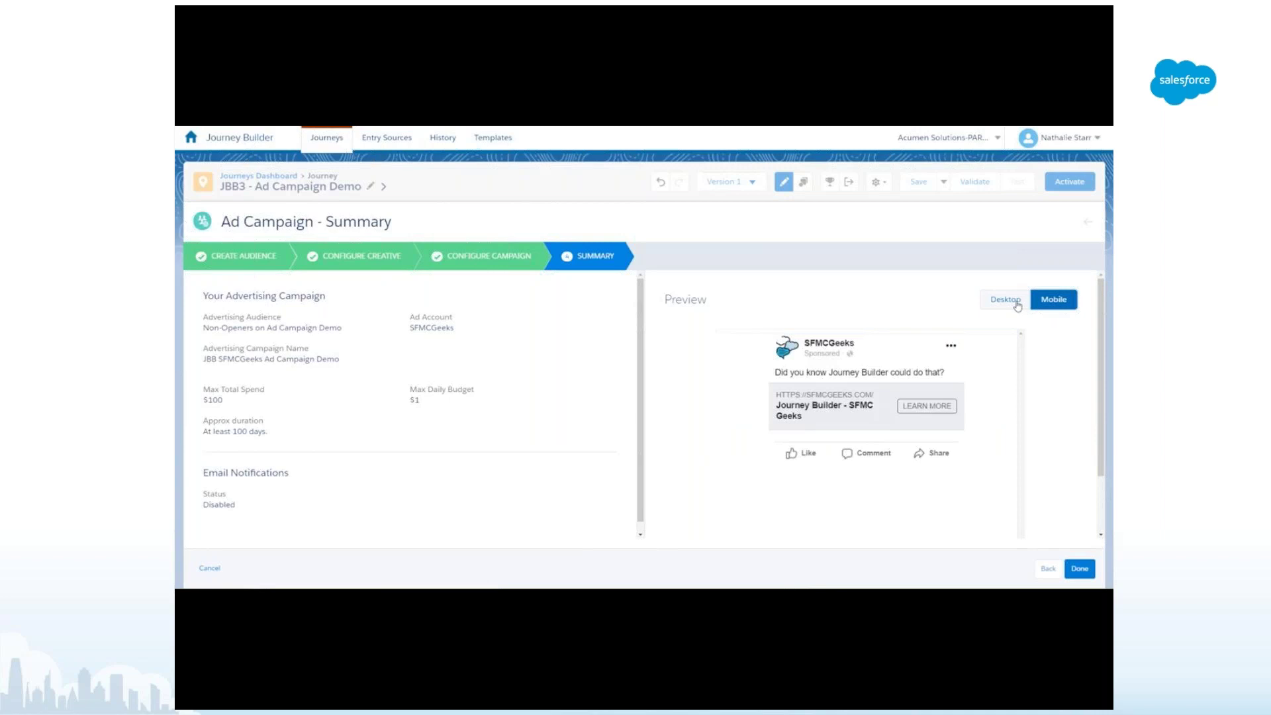
pyautogui.click(1079, 570)
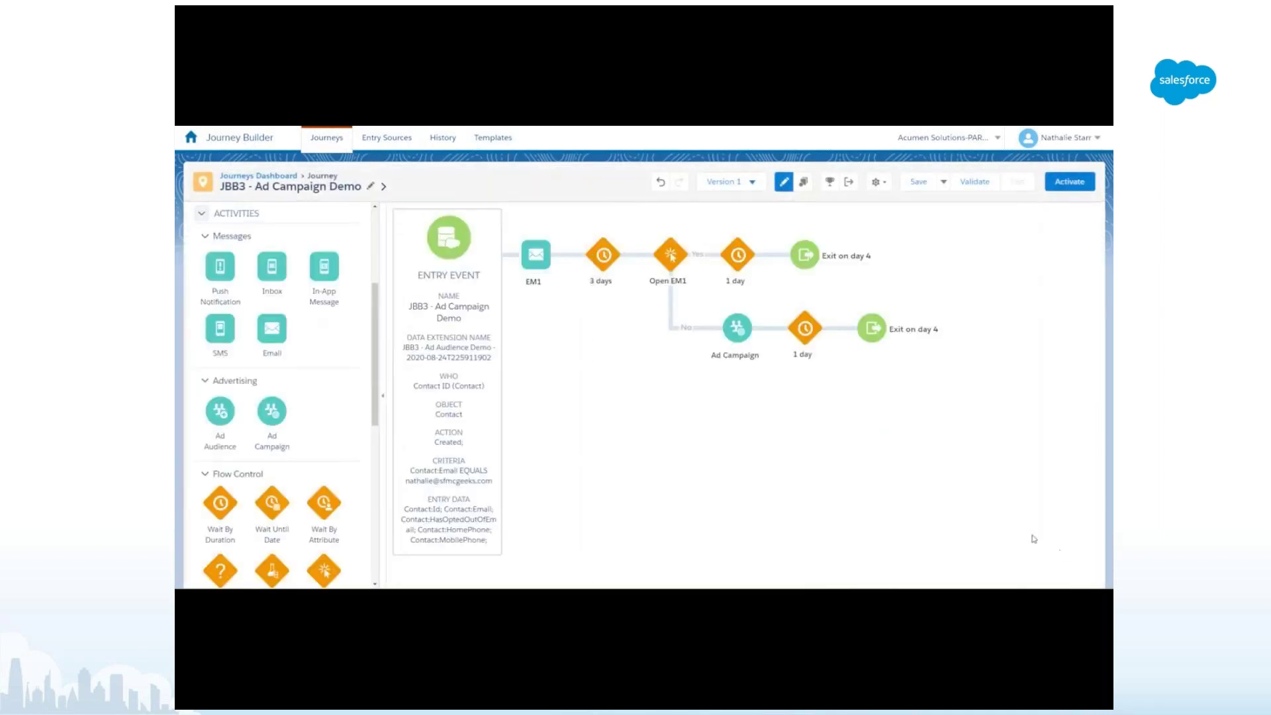
pyautogui.moveTo(536, 263)
pyautogui.moveTo(745, 322)
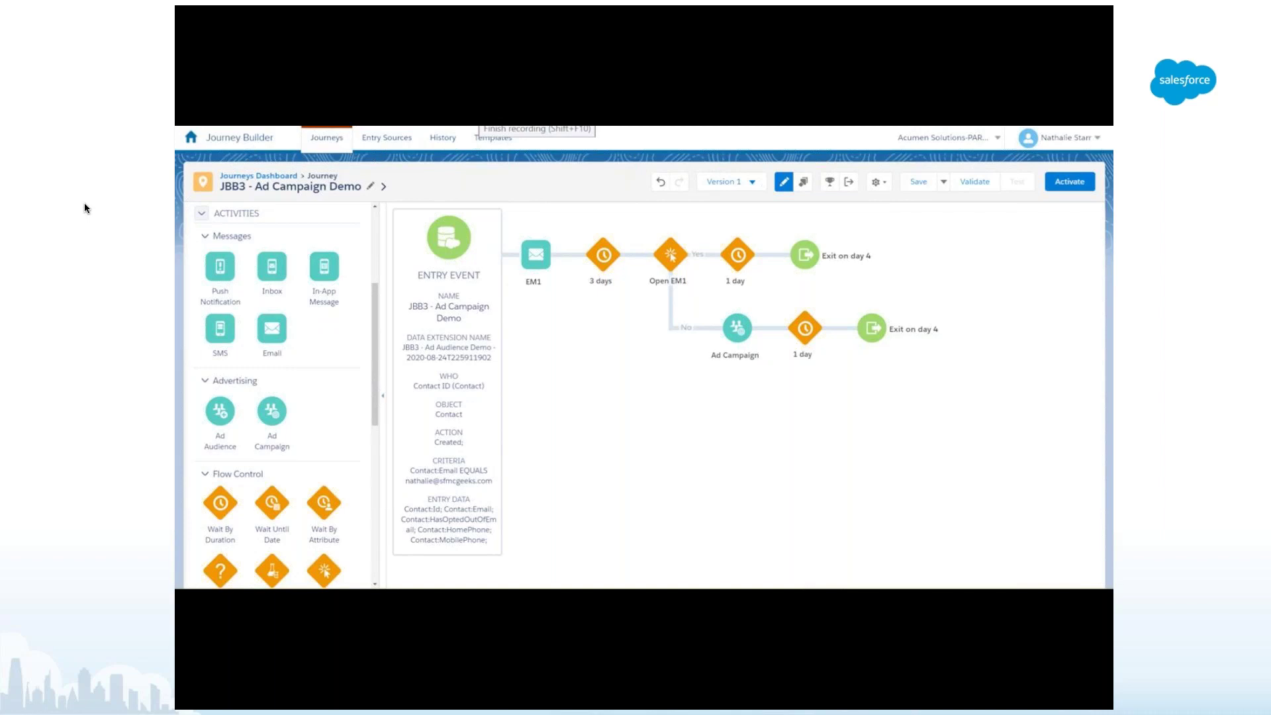
pyautogui.press('Right')
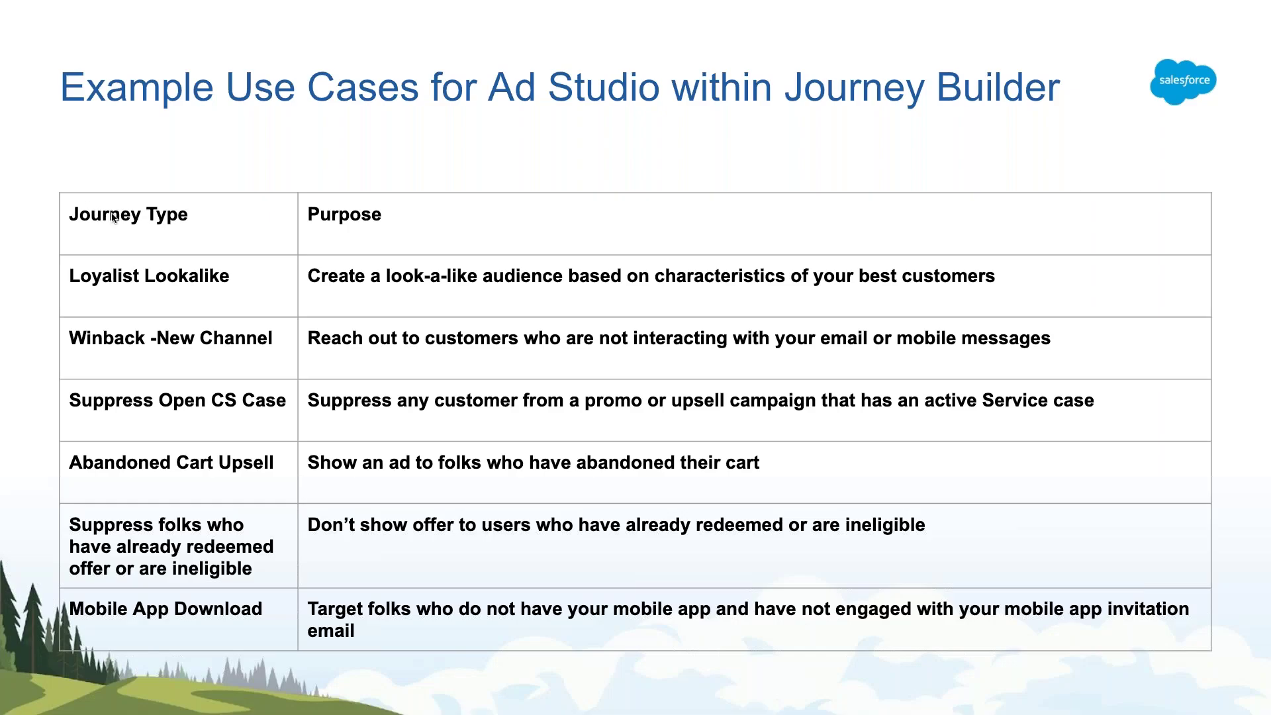